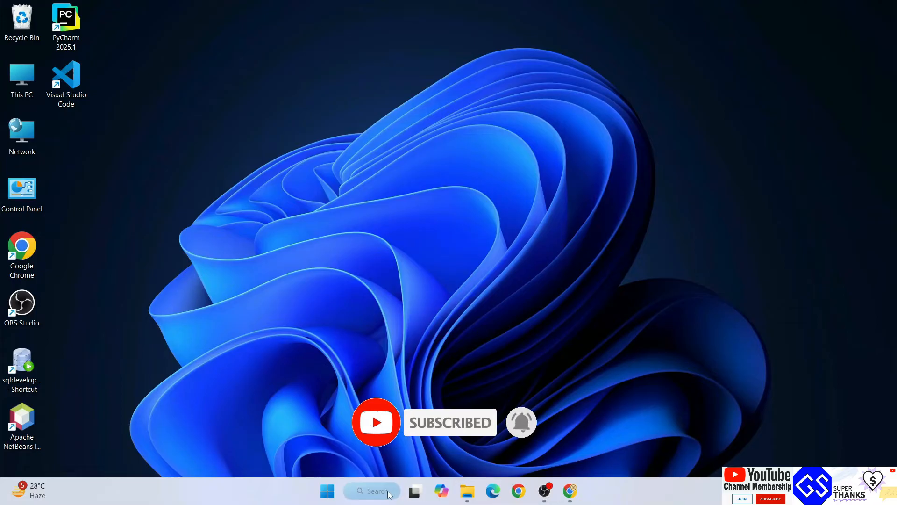
# Check the installed Java version by running java --version in Command Prompt, and close the window.
pyautogui.click(366, 488)
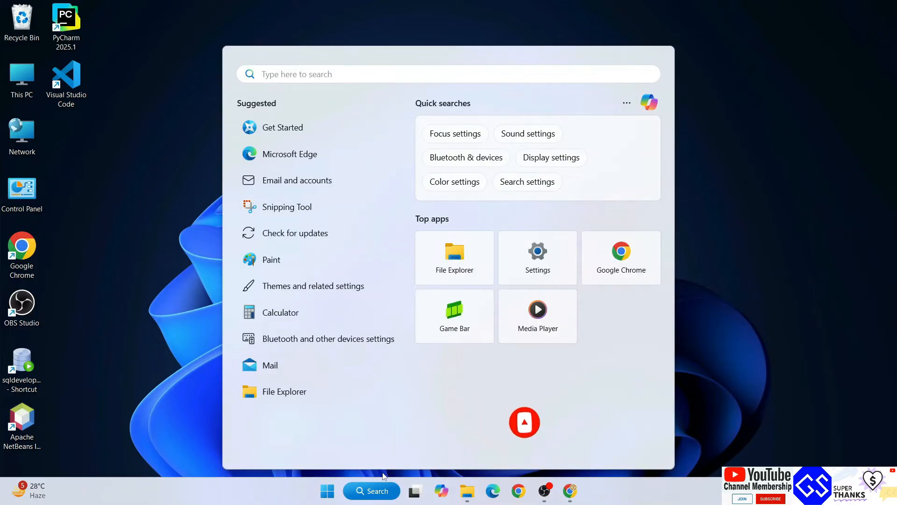
pyautogui.write('cmd')
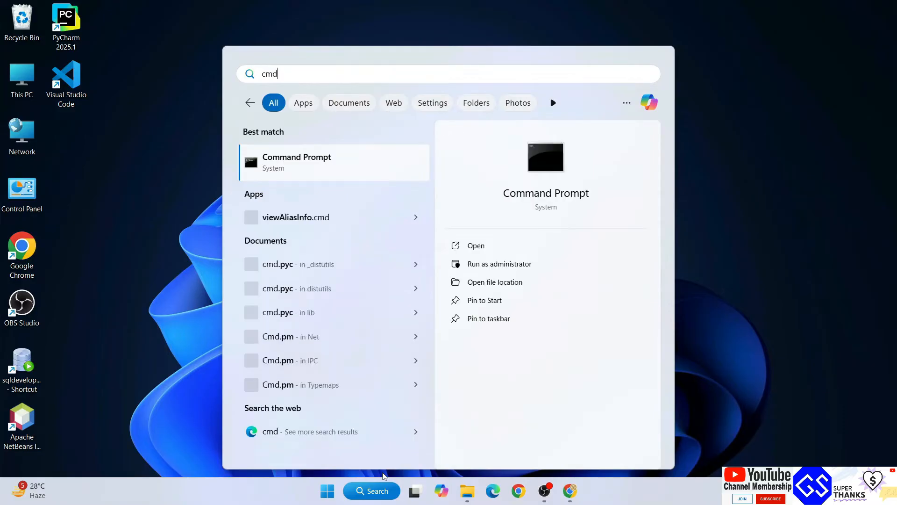
pyautogui.click(310, 161)
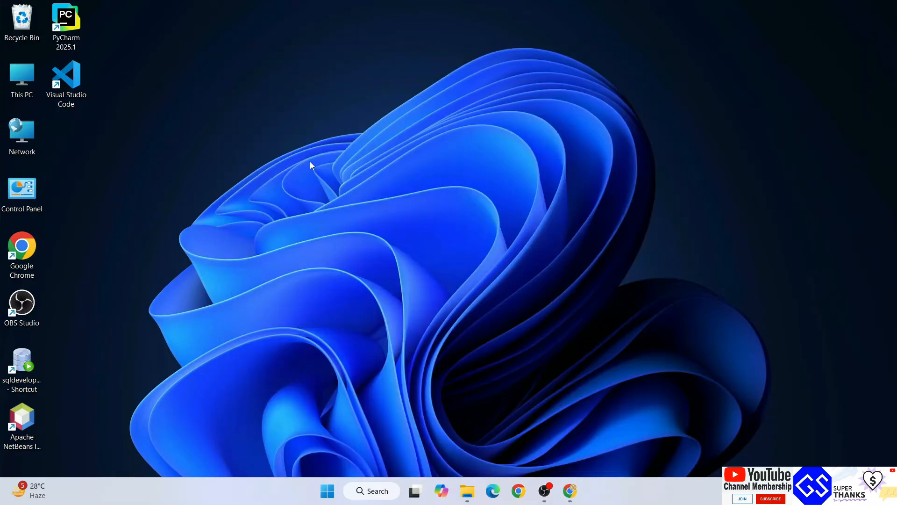
pyautogui.write('java --version')
pyautogui.press('Return')
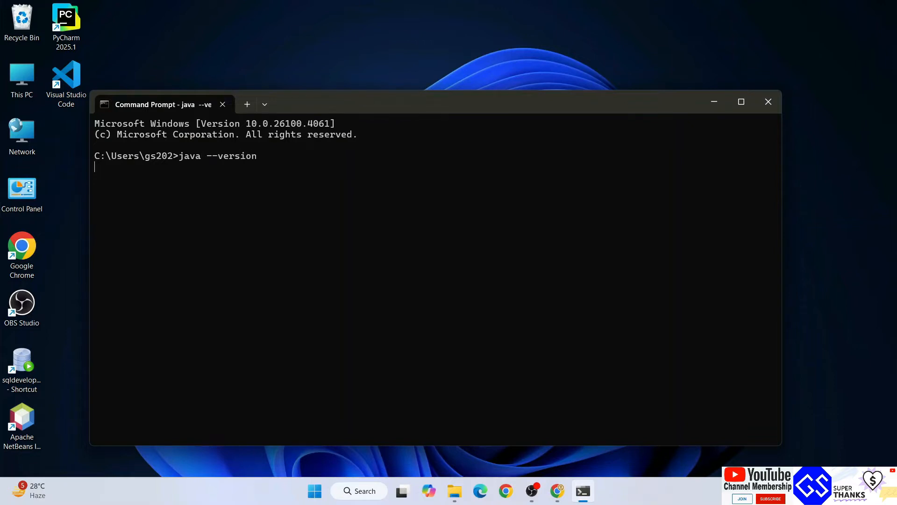
pyautogui.moveTo(96, 167); pyautogui.dragTo(327, 189)
pyautogui.click(261, 213)
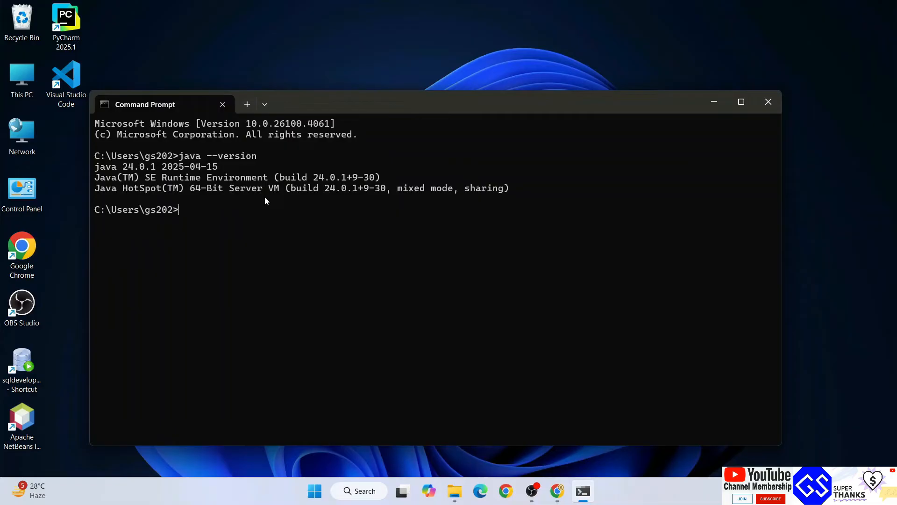
pyautogui.click(769, 106)
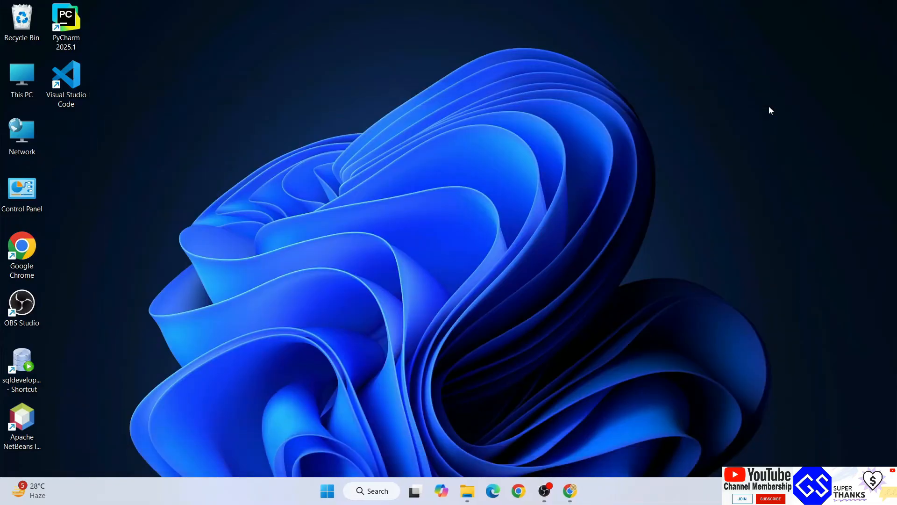
# Switch to Chrome, search for "apache jmeter download" and open the Download Apache JMeter page on jmeter.apache.org.
pyautogui.moveTo(572, 486)
pyautogui.click(547, 444)
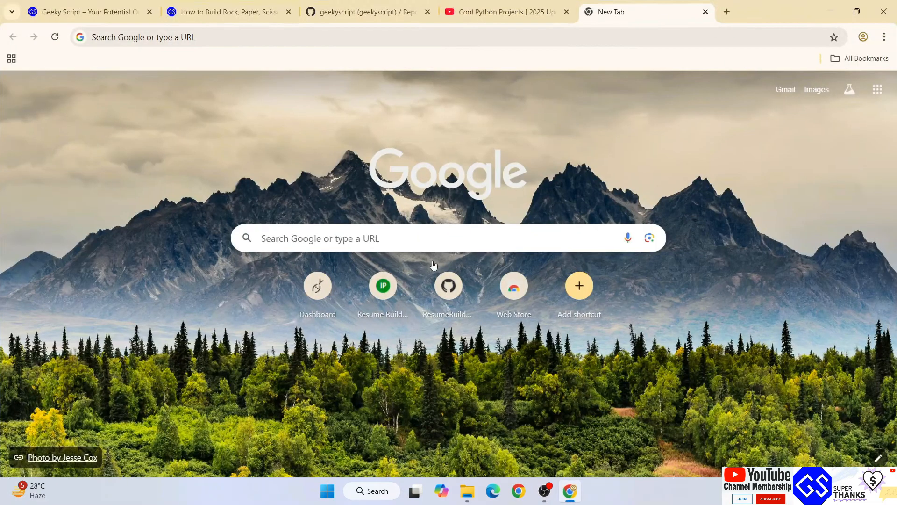
pyautogui.click(397, 32)
pyautogui.write('apache h')
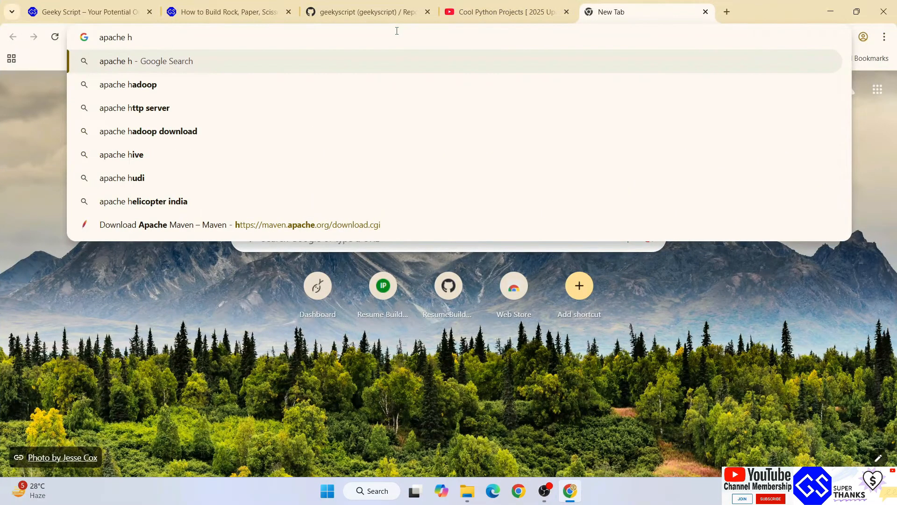
pyautogui.press('BackSpace')
pyautogui.write('jme')
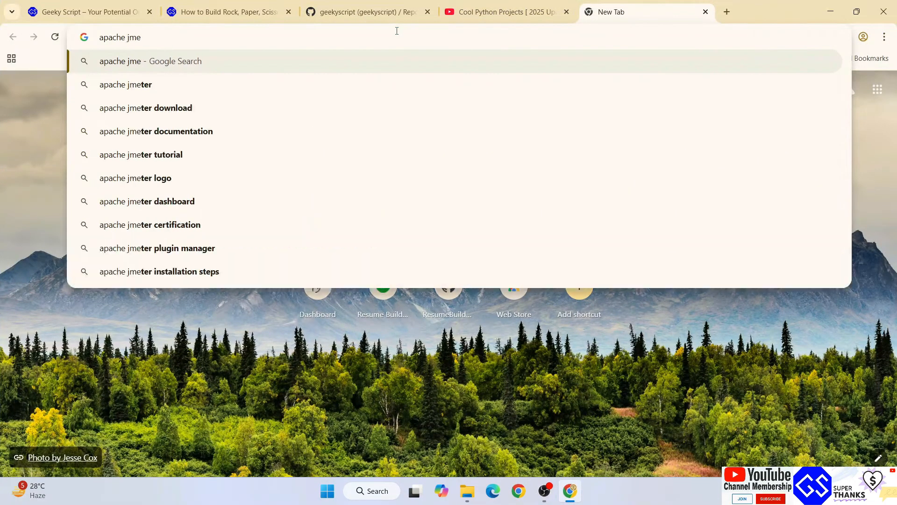
pyautogui.press('Down')
pyautogui.press('Down')
pyautogui.press('Return')
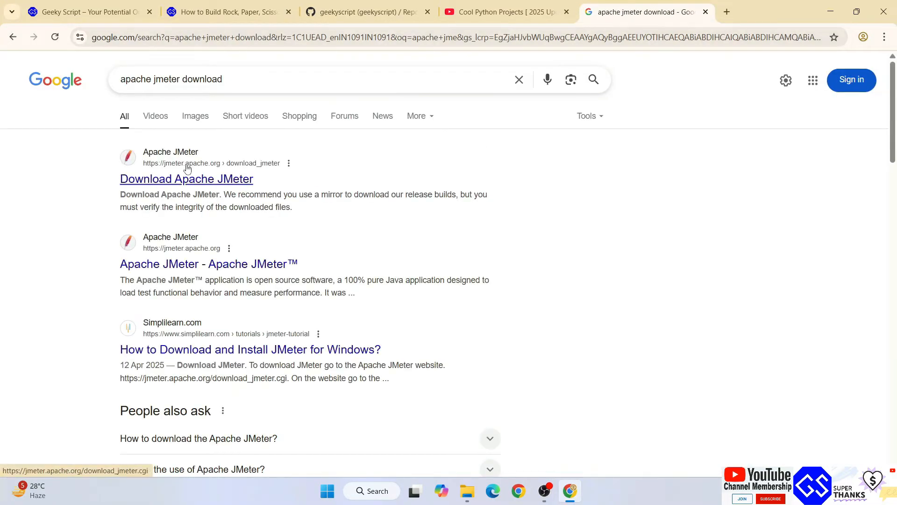
pyautogui.click(209, 184)
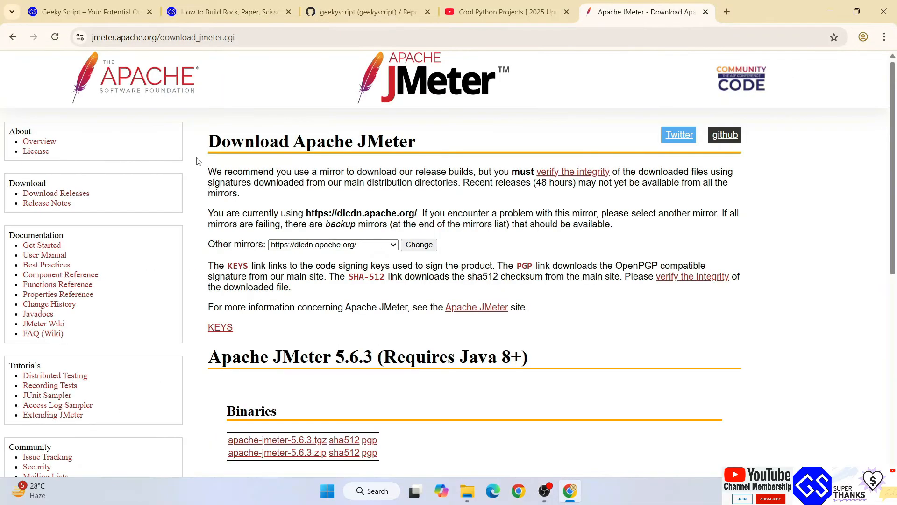
pyautogui.click(242, 36)
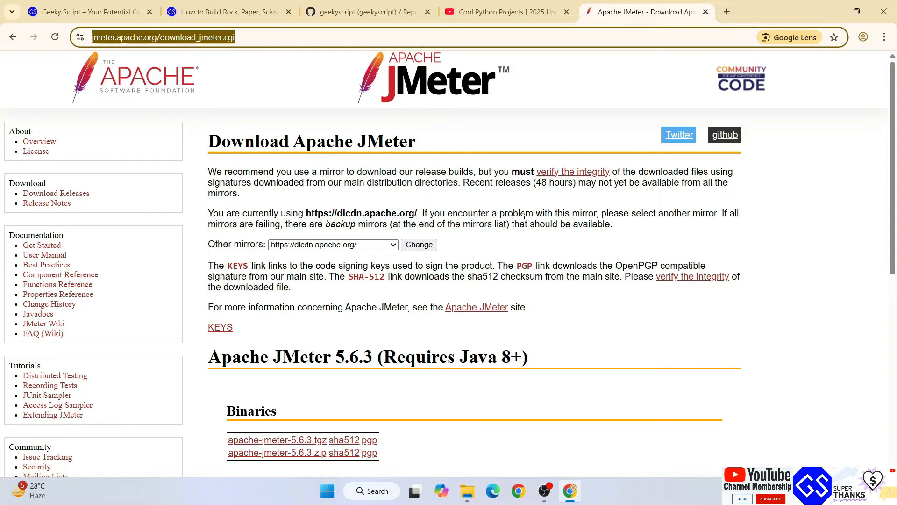
pyautogui.click(524, 215)
# Try to download the apache-jmeter-5.6.3.zip binary, cancel the download and minimize the browser.
pyautogui.scroll(-3, 524, 215)
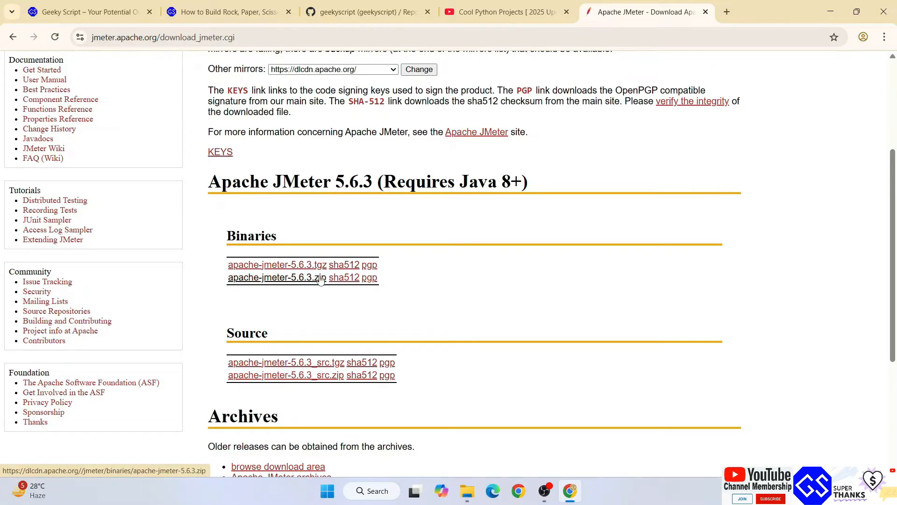
pyautogui.click(276, 278)
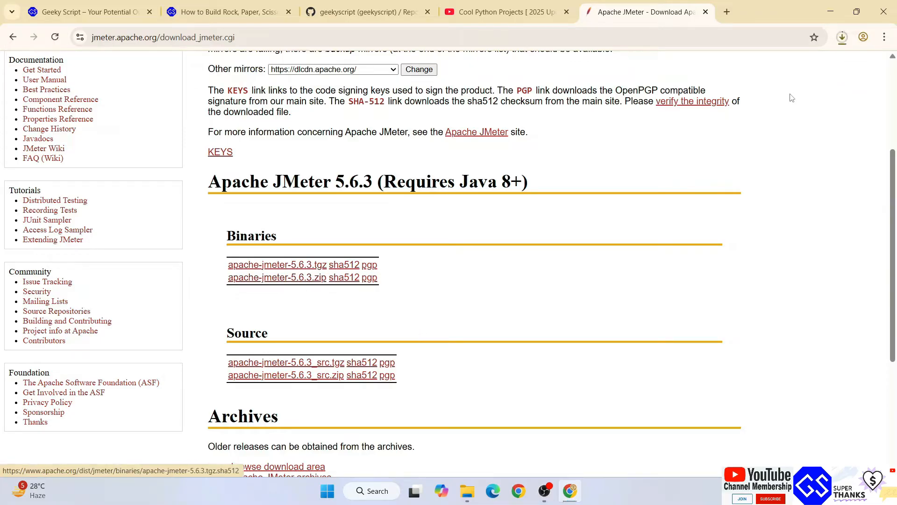
pyautogui.click(843, 37)
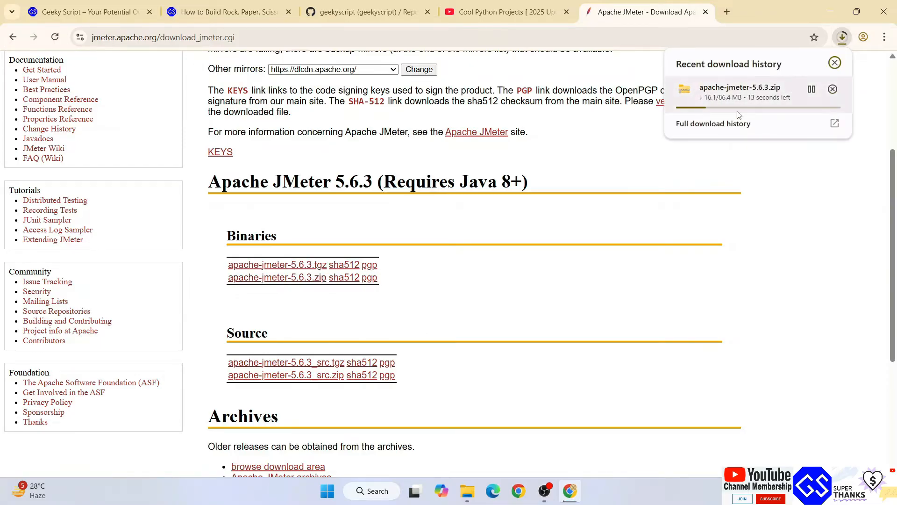
pyautogui.click(833, 88)
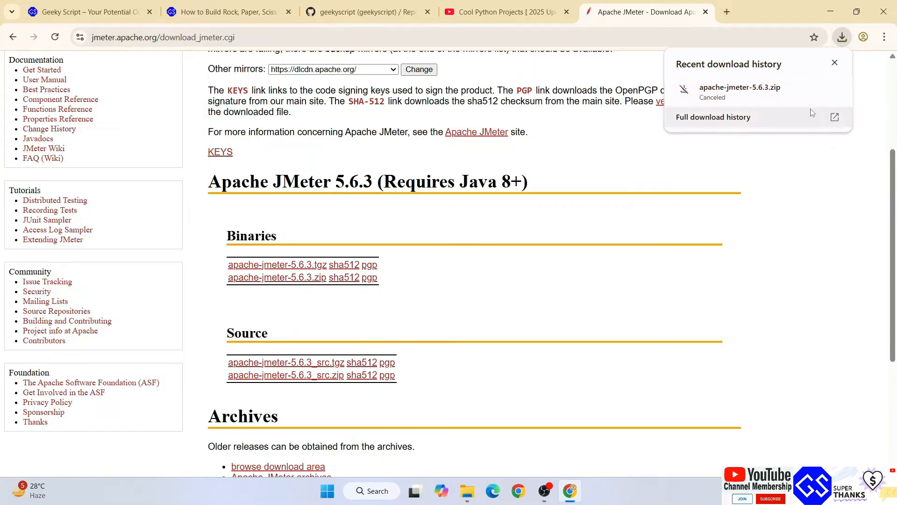
pyautogui.click(817, 197)
pyautogui.click(830, 11)
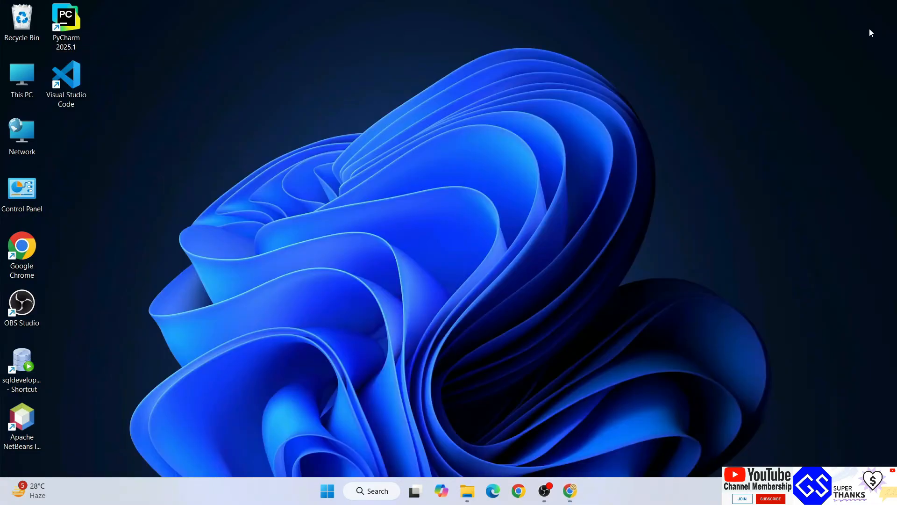
# Switch to File Explorer and extract apache-jmeter-5.6.3.zip to the default destination in the Downloads files folder.
pyautogui.click(467, 491)
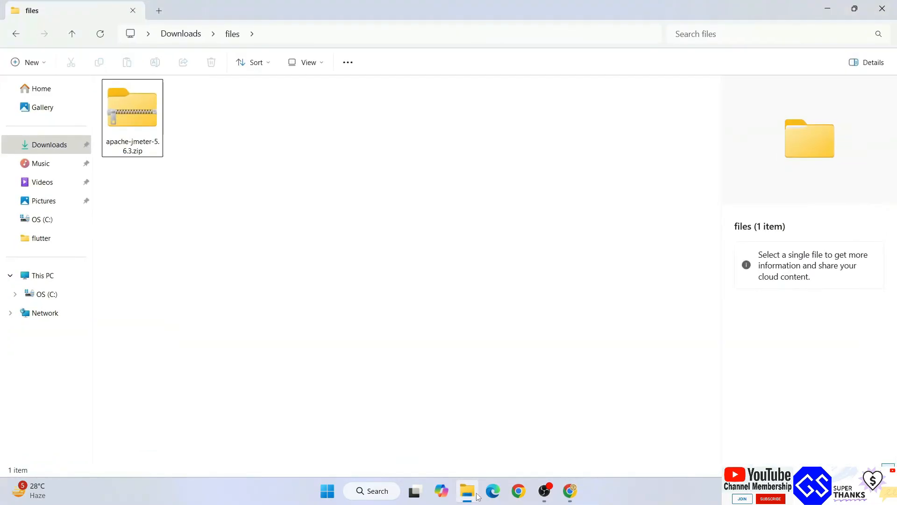
pyautogui.click(133, 104)
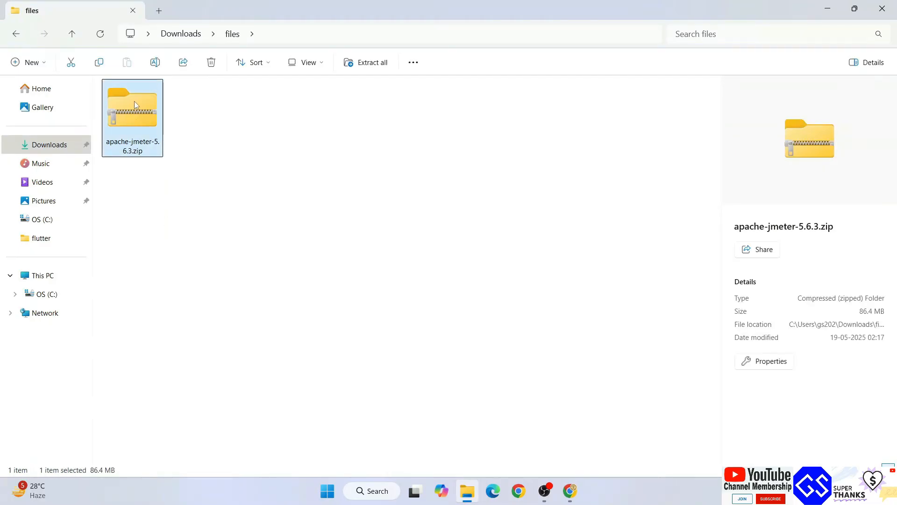
pyautogui.rightClick(134, 100)
pyautogui.click(197, 246)
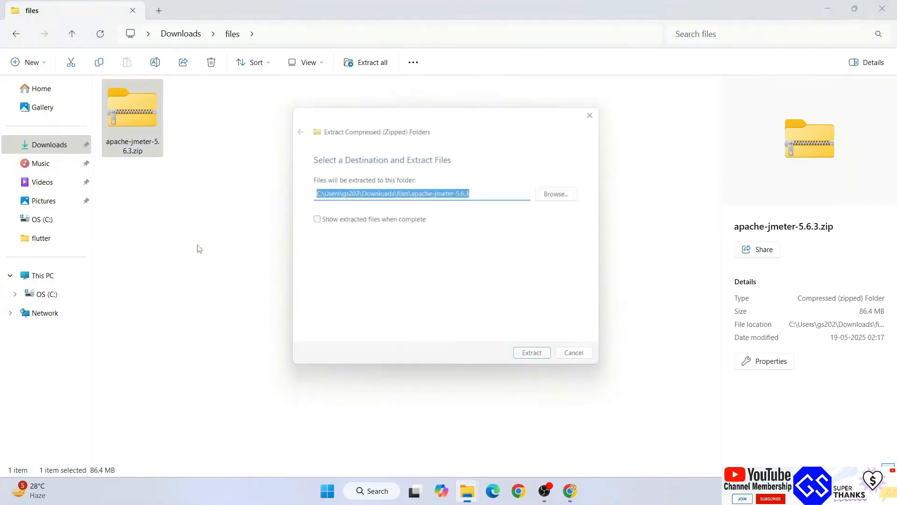
pyautogui.click(555, 360)
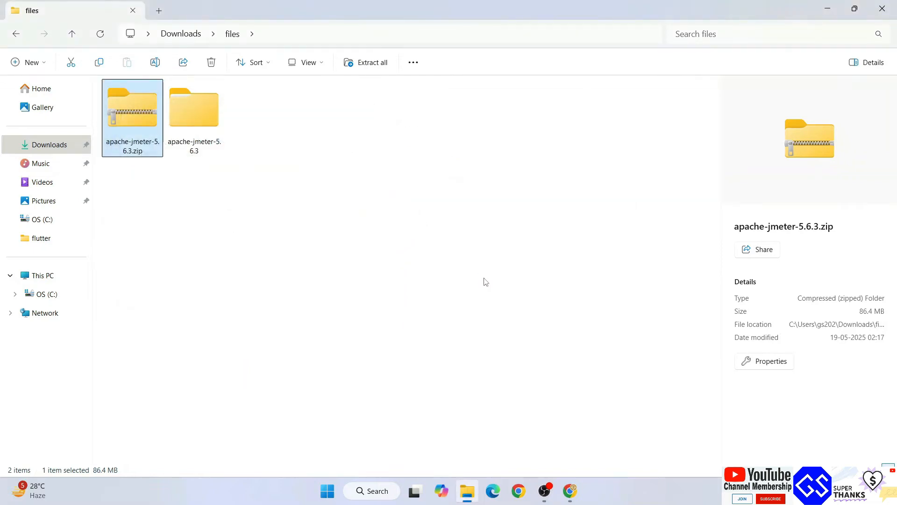
# Open the extracted apache-jmeter-5.6.3 folder, examine the contents of its nested folder and return to the parent.
pyautogui.click(212, 119)
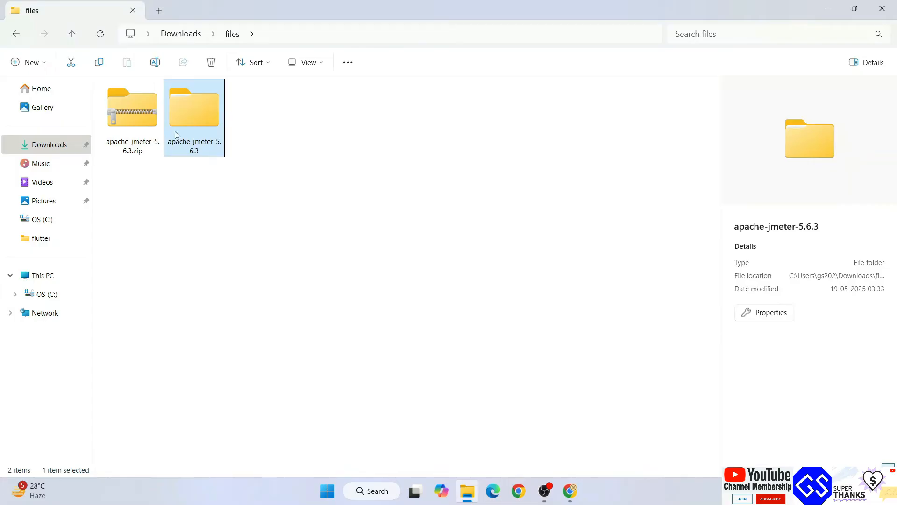
pyautogui.doubleClick(194, 100)
pyautogui.click(190, 117)
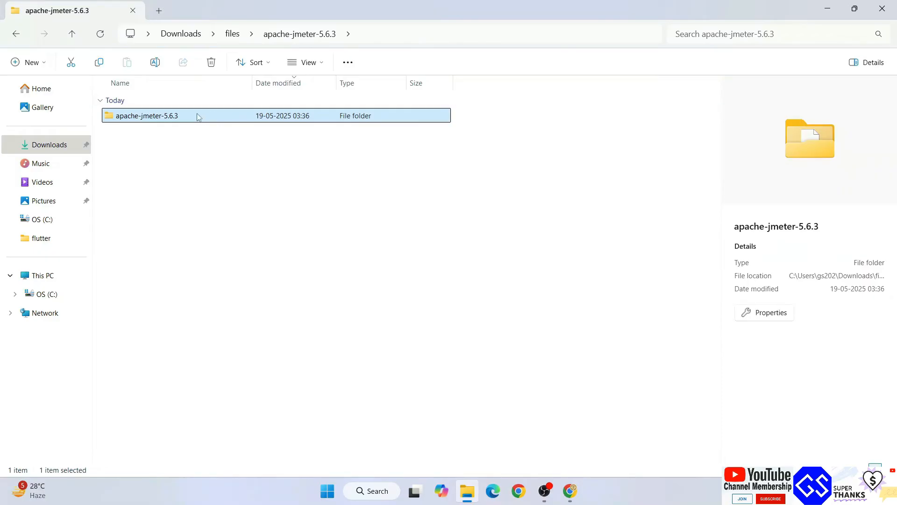
pyautogui.doubleClick(199, 117)
pyautogui.moveTo(149, 334); pyautogui.dragTo(348, 86)
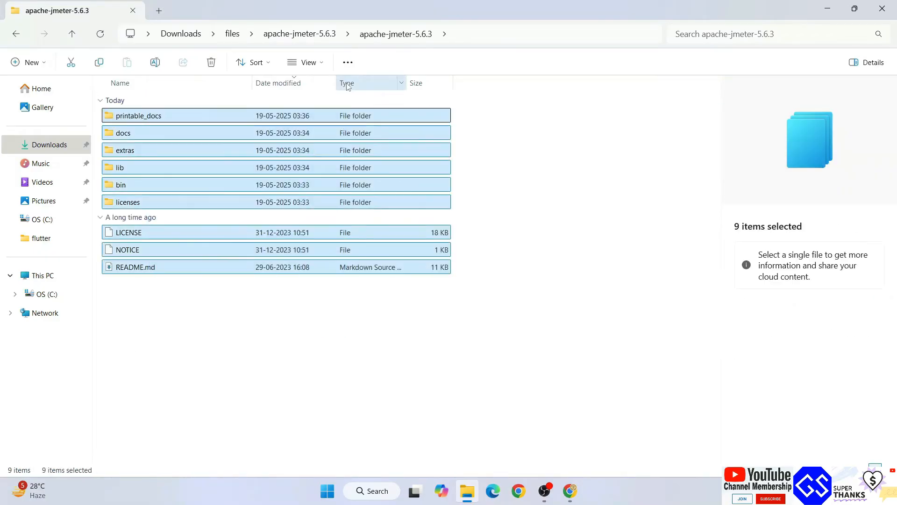
pyautogui.click(201, 292)
pyautogui.click(14, 39)
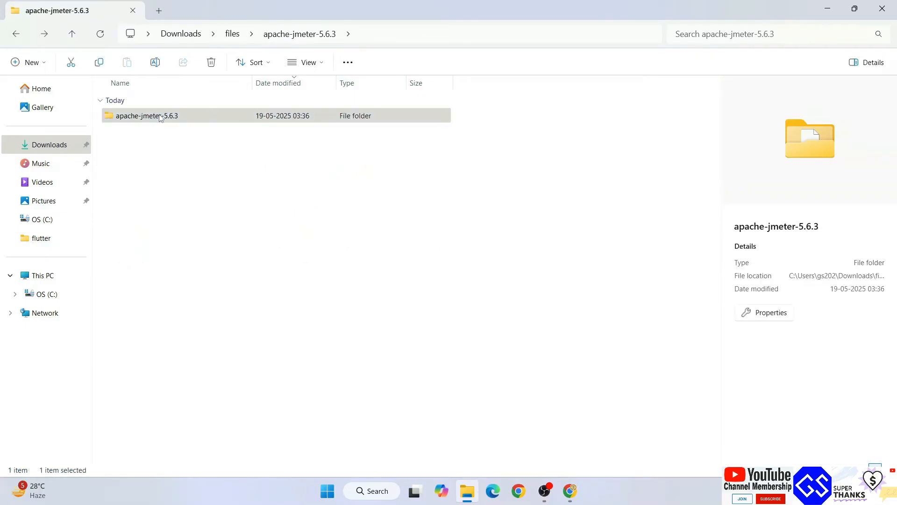
# Move the nested apache-jmeter-5.6.3 folder to the root of the C: drive.
pyautogui.rightClick(160, 117)
pyautogui.click(180, 125)
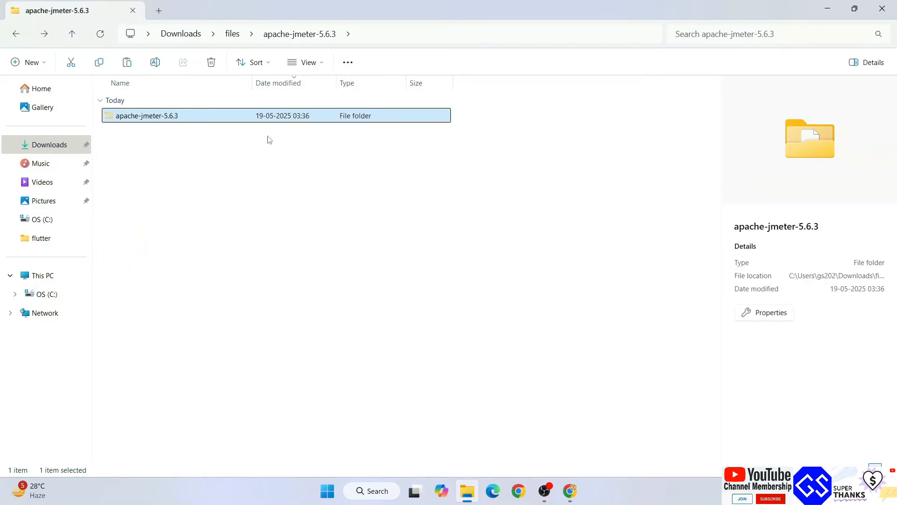
pyautogui.click(43, 296)
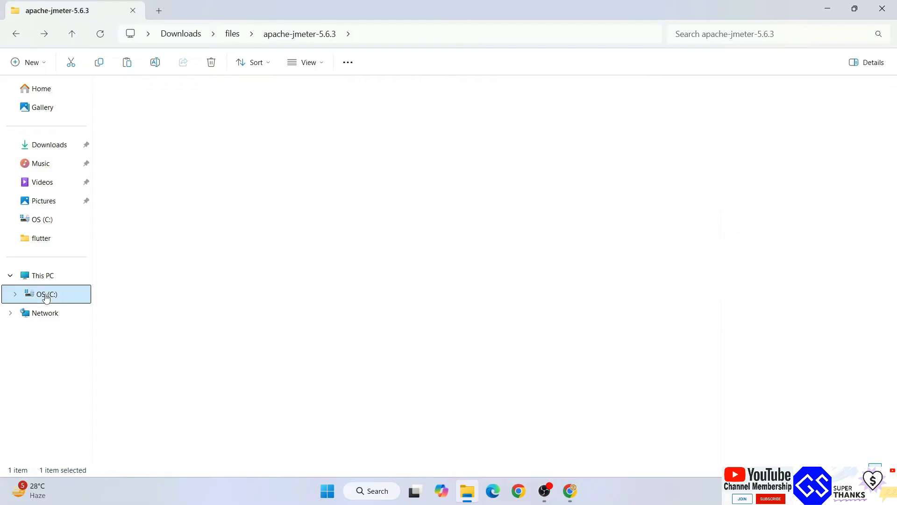
pyautogui.rightClick(180, 409)
pyautogui.click(199, 426)
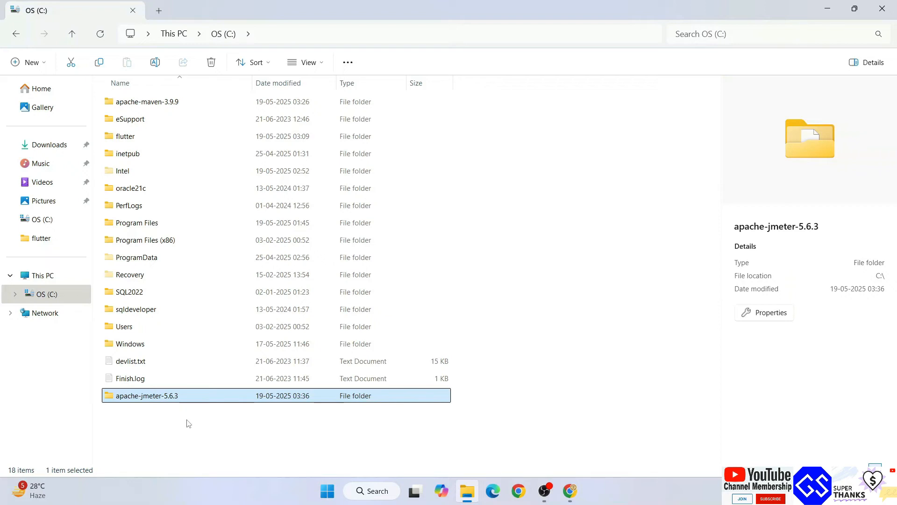
# Open the bin folder inside C:\apache-jmeter-5.6.3 and copy its full path.
pyautogui.doubleClick(182, 397)
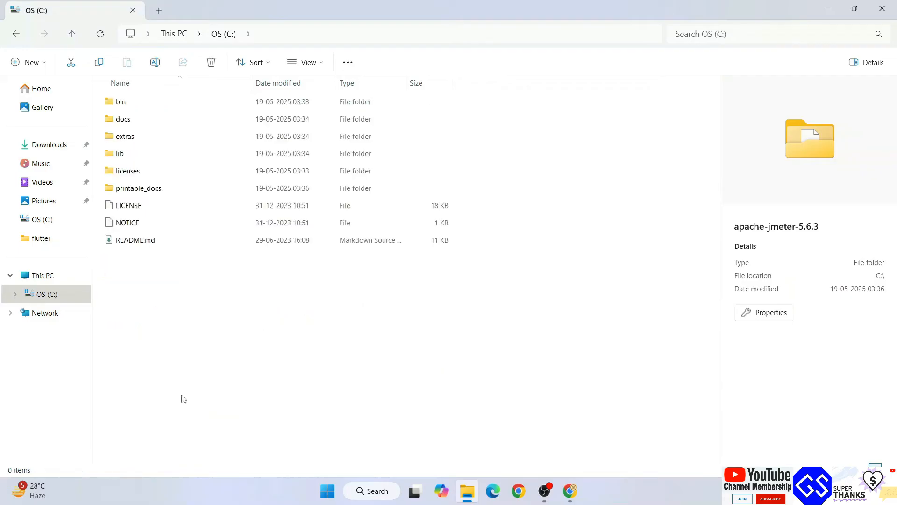
pyautogui.click(173, 103)
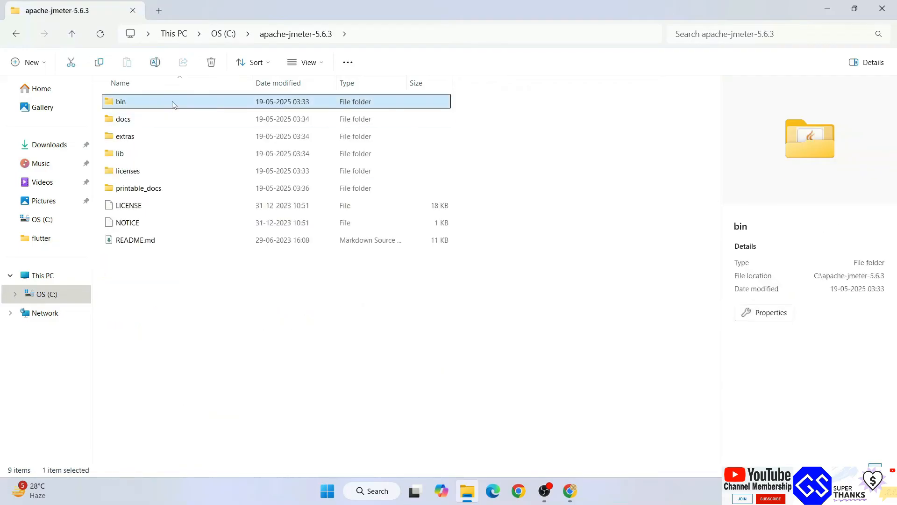
pyautogui.doubleClick(173, 103)
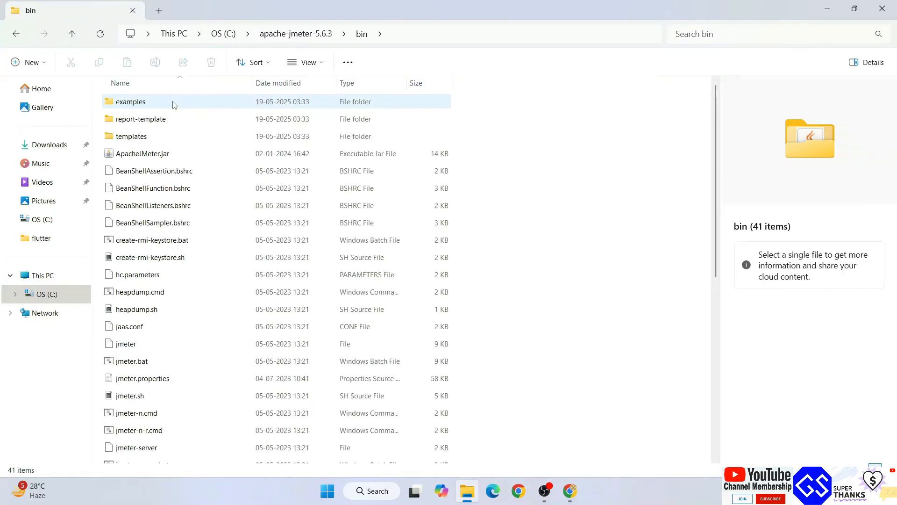
pyautogui.scroll(-5, 249, 262)
pyautogui.scroll(-3, 250, 261)
pyautogui.scroll(7, 254, 308)
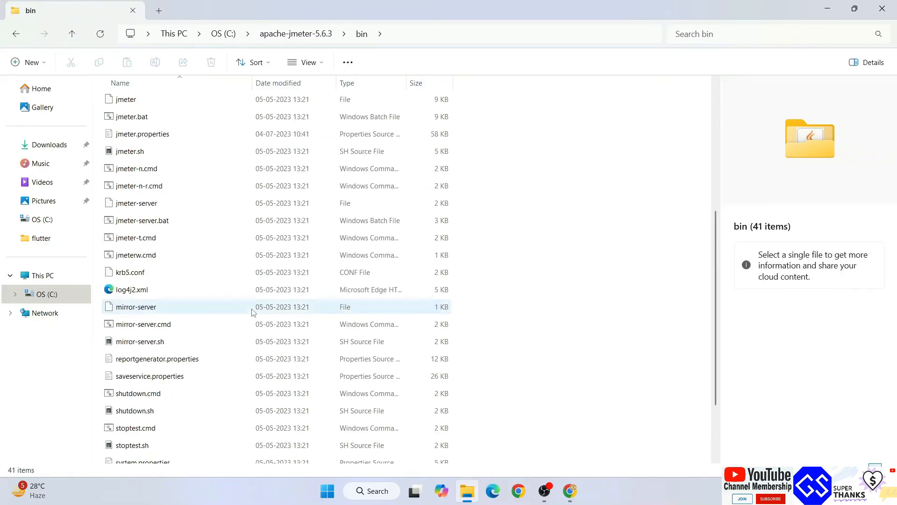
pyautogui.click(456, 33)
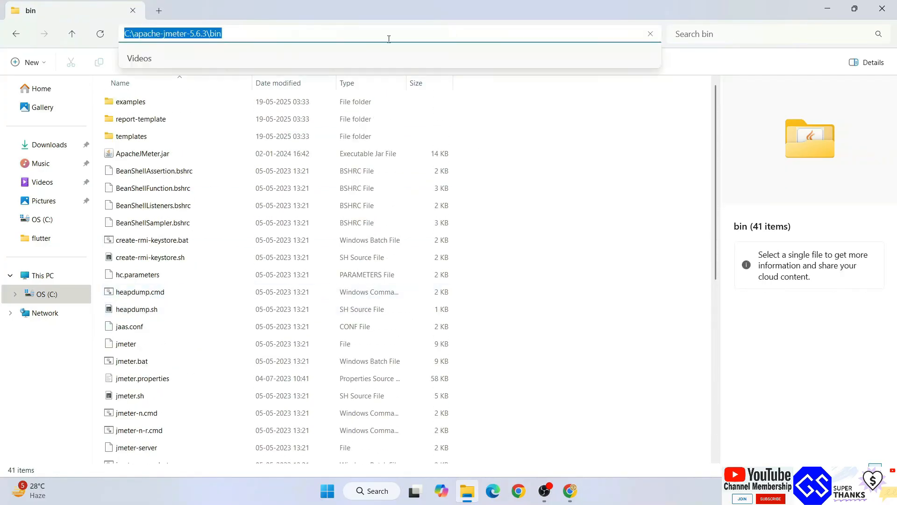
pyautogui.rightClick(275, 32)
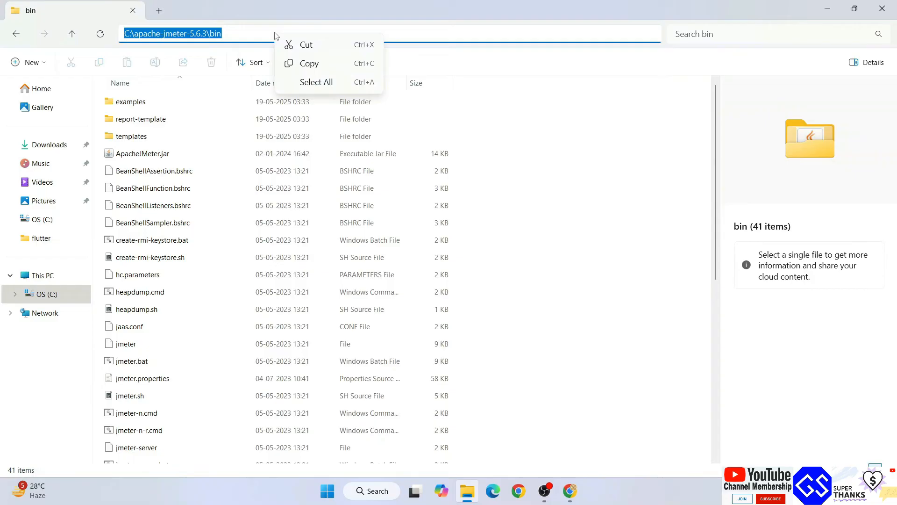
pyautogui.click(306, 63)
# Search Windows for "environ" and open the system's Environment Variables settings.
pyautogui.click(375, 491)
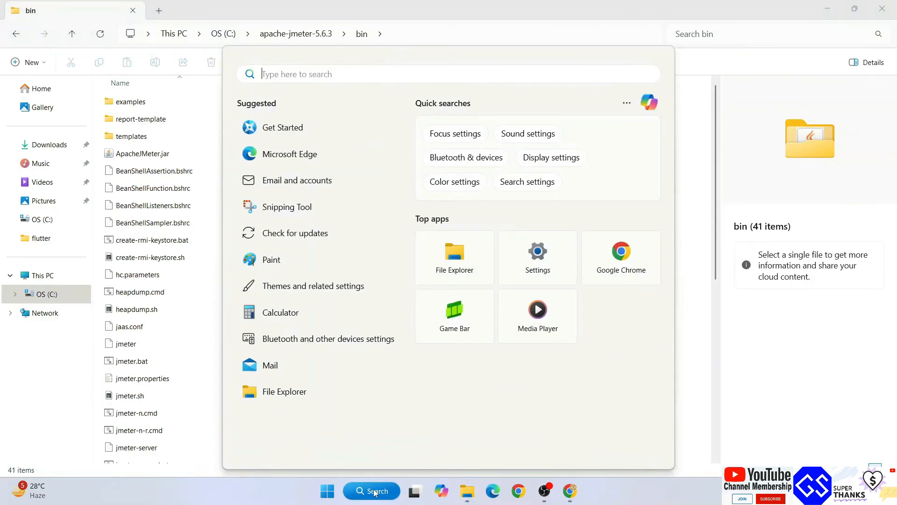
pyautogui.write('environ')
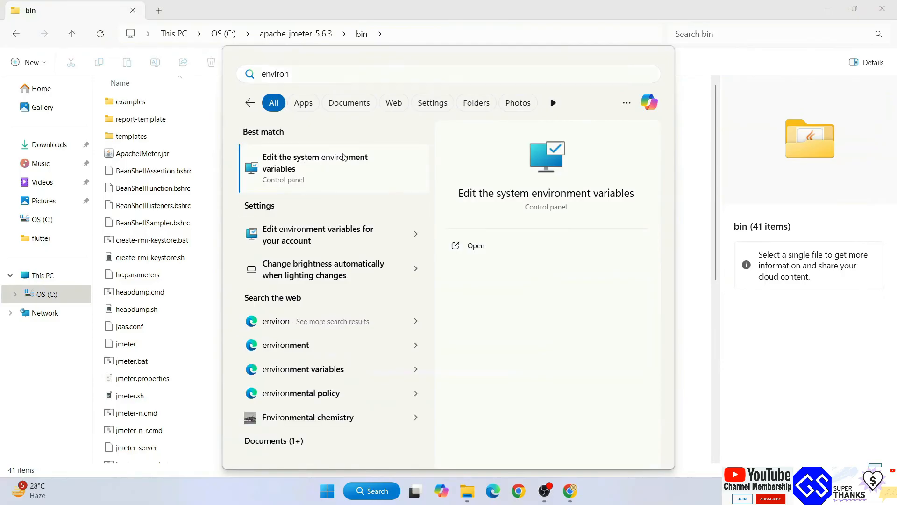
pyautogui.click(295, 164)
pyautogui.click(229, 239)
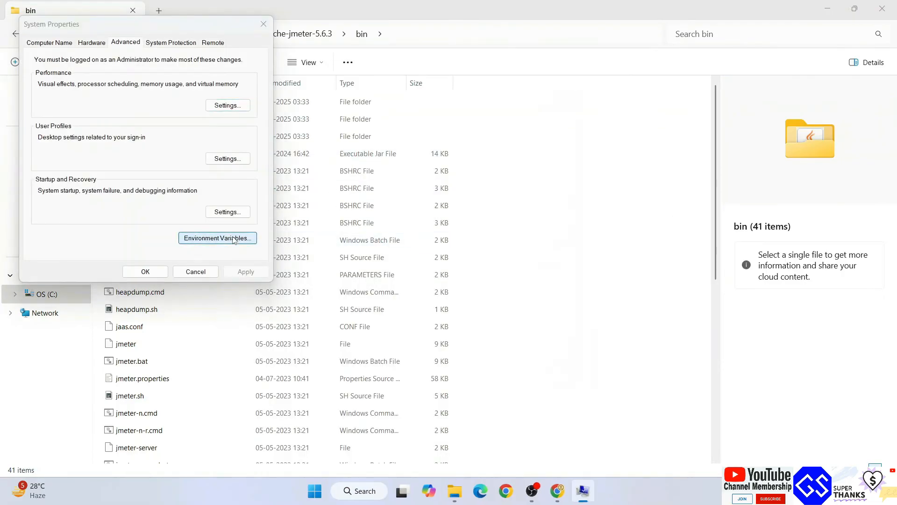
# Add C:\apache-jmeter-5.6.3\bin as a new entry in the system Path variable and save the environment settings.
pyautogui.click(378, 328)
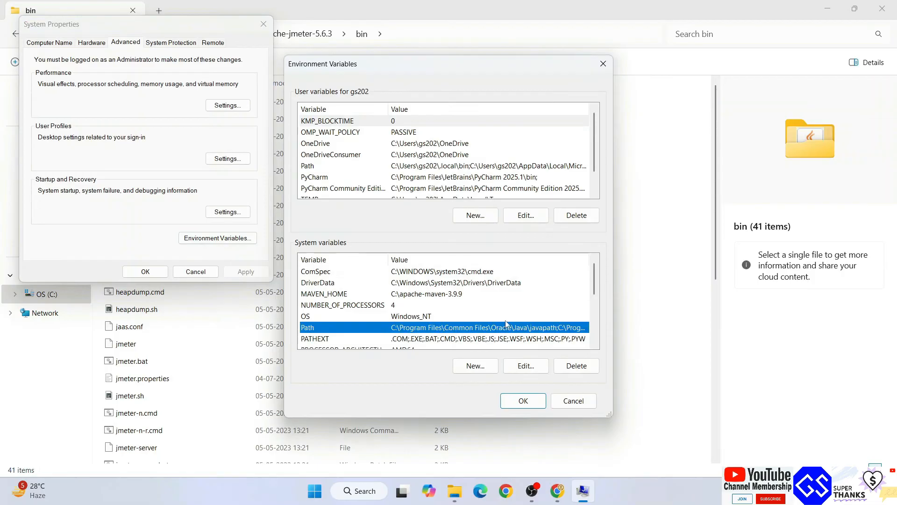
pyautogui.click(530, 369)
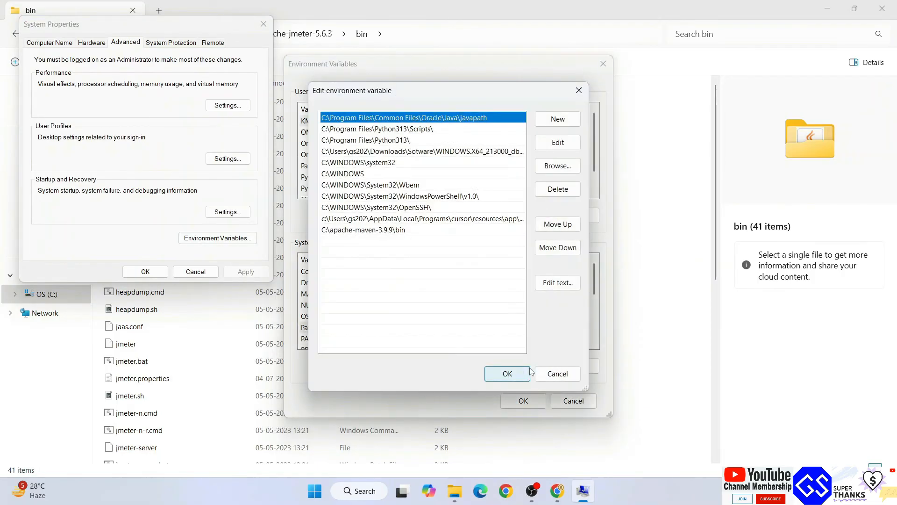
pyautogui.moveTo(372, 95); pyautogui.dragTo(396, 91)
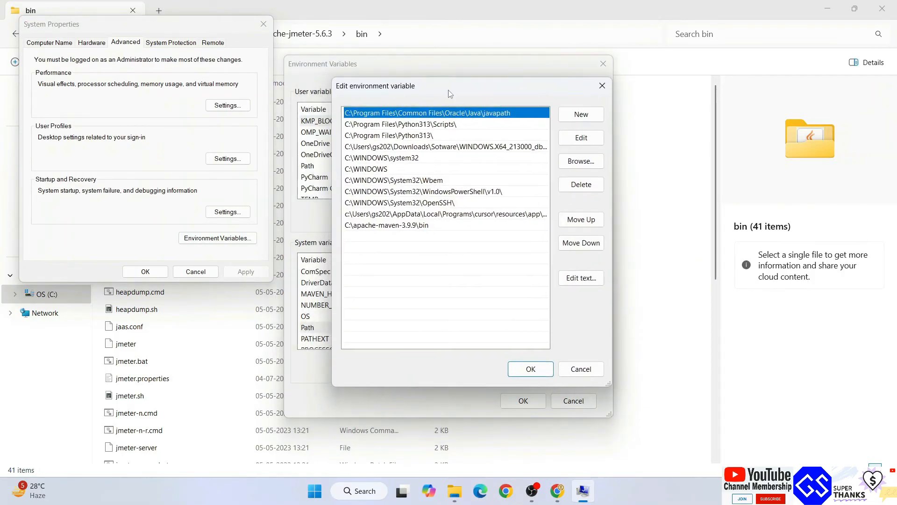
pyautogui.click(569, 117)
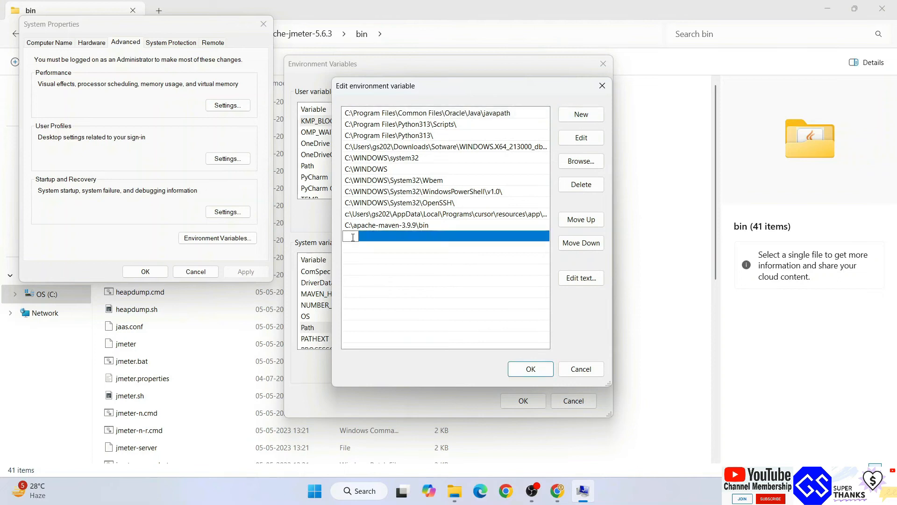
pyautogui.rightClick(352, 235)
pyautogui.click(381, 283)
pyautogui.click(424, 287)
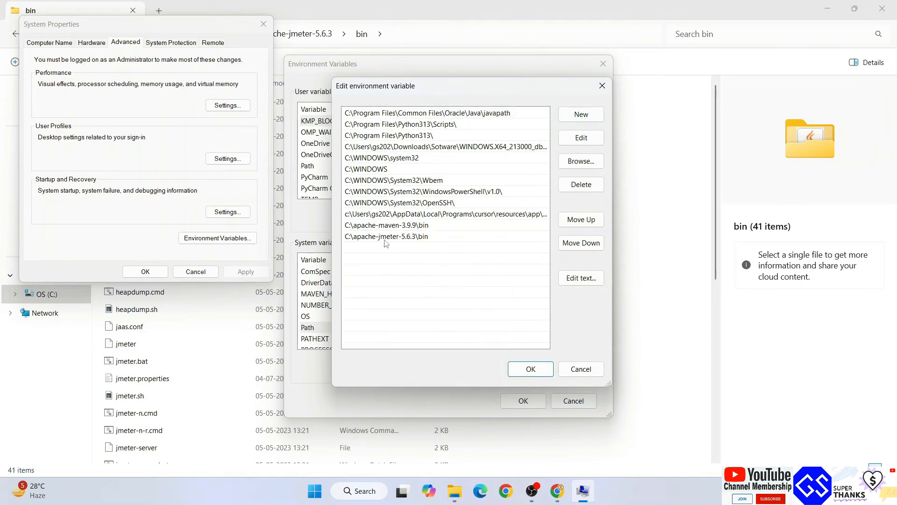
pyautogui.click(536, 370)
pyautogui.click(523, 400)
pyautogui.click(145, 271)
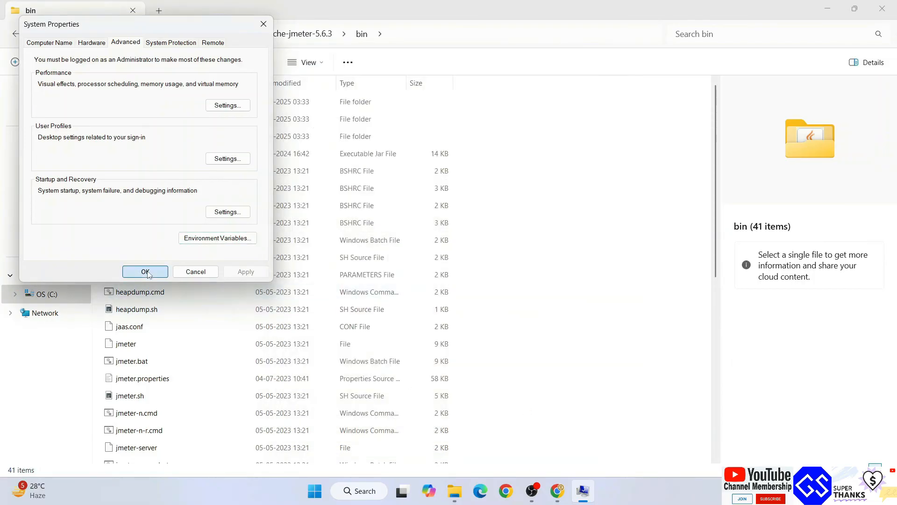
# Create a desktop shortcut for ApacheJMeter.jar from the bin folder and close File Explorer.
pyautogui.click(178, 154)
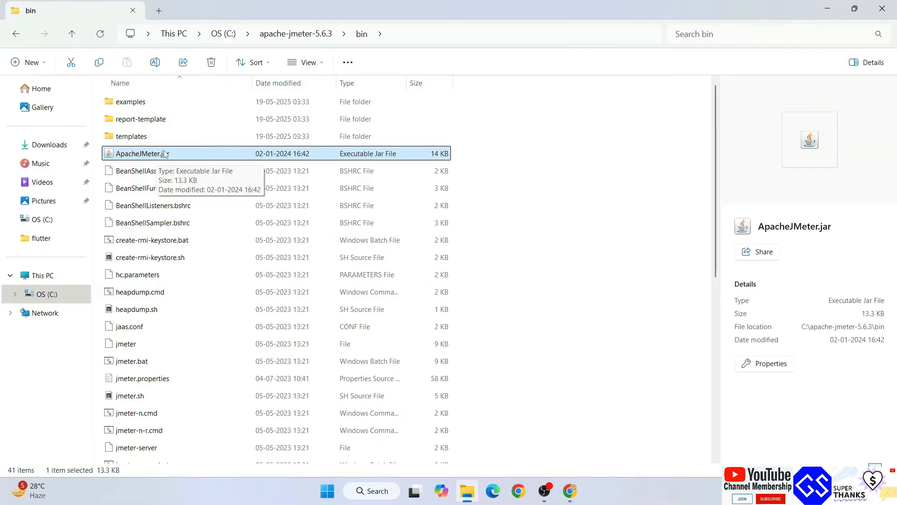
pyautogui.rightClick(164, 154)
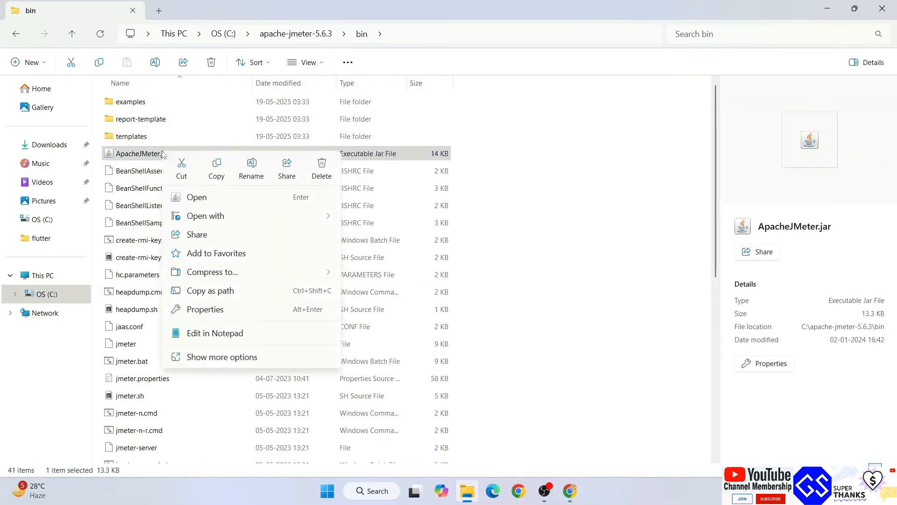
pyautogui.click(227, 358)
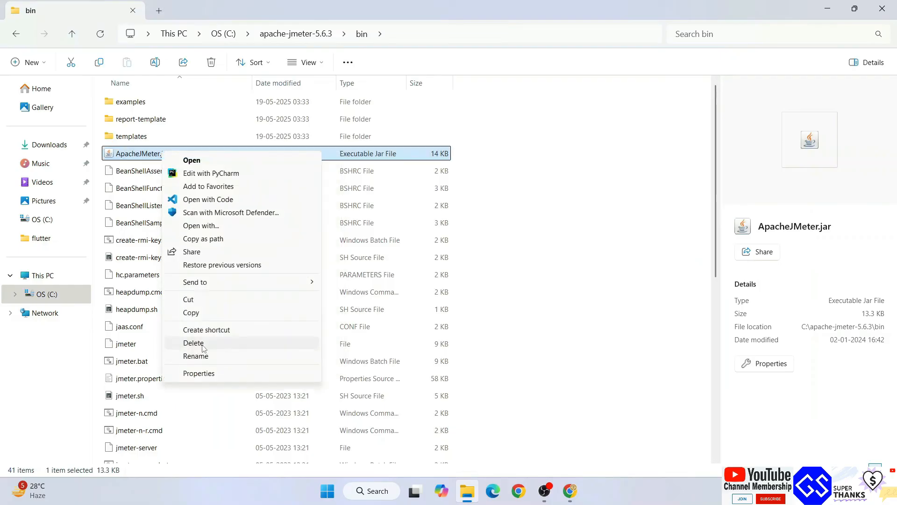
pyautogui.moveTo(201, 283)
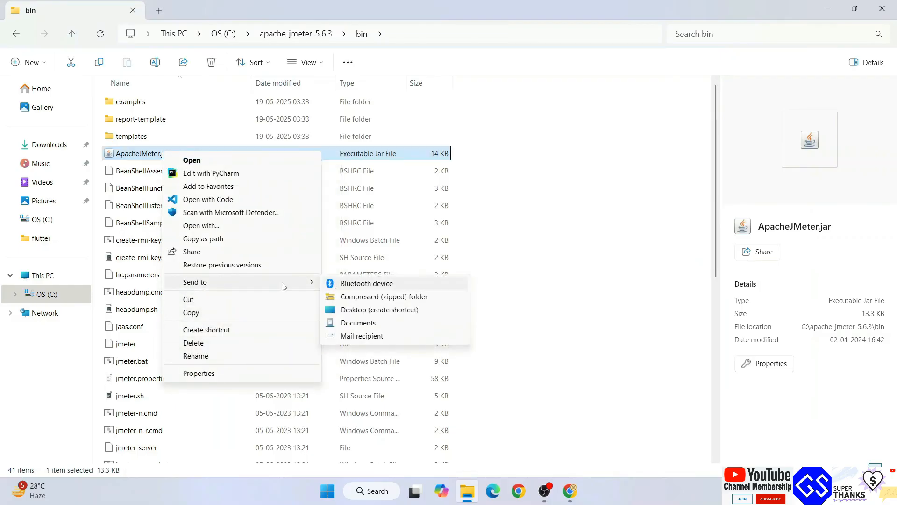
pyautogui.click(386, 309)
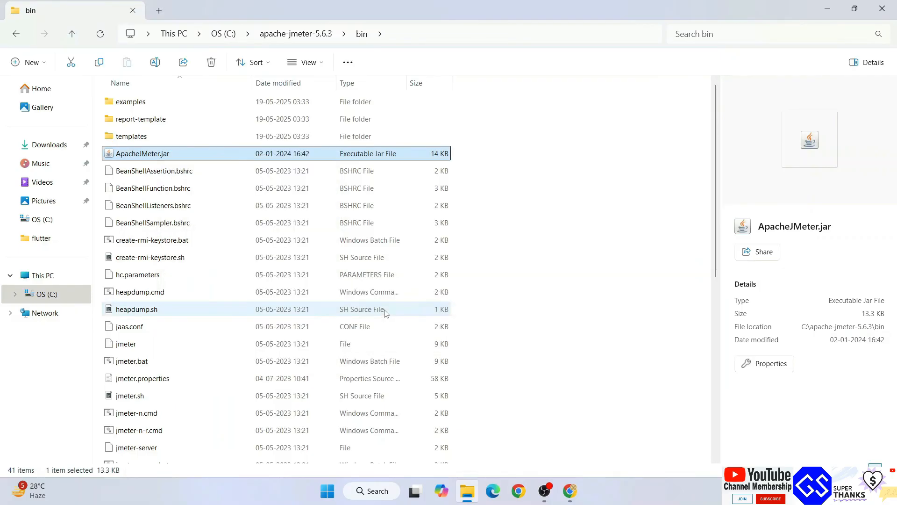
pyautogui.click(890, 8)
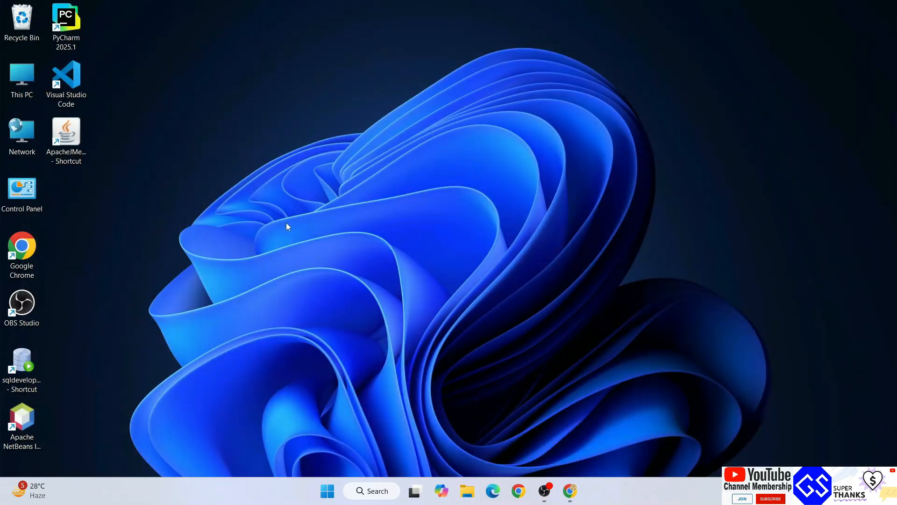
# Launch Apache JMeter from its desktop shortcut and maximize its window.
pyautogui.click(65, 133)
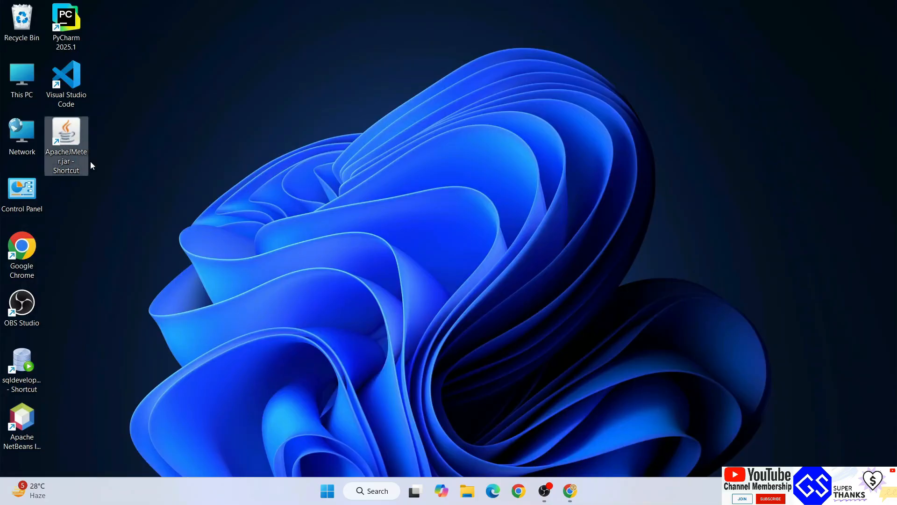
pyautogui.doubleClick(63, 132)
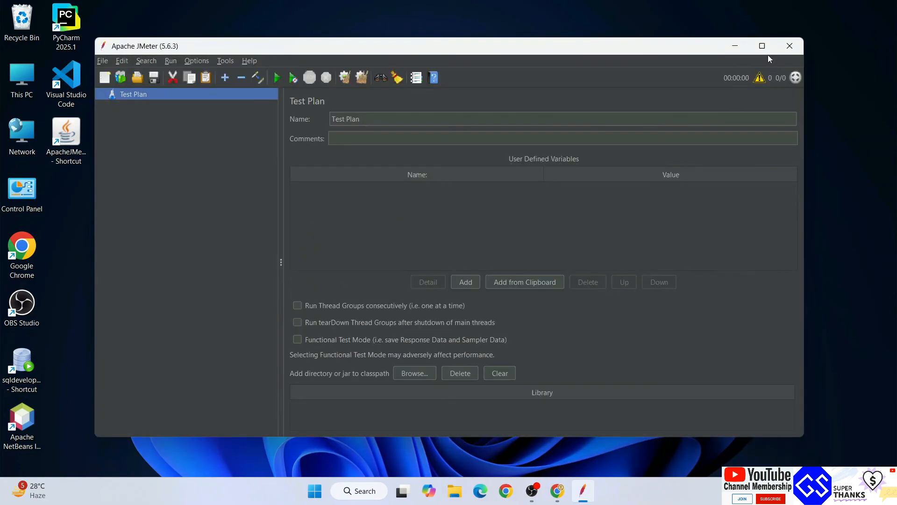
pyautogui.click(762, 46)
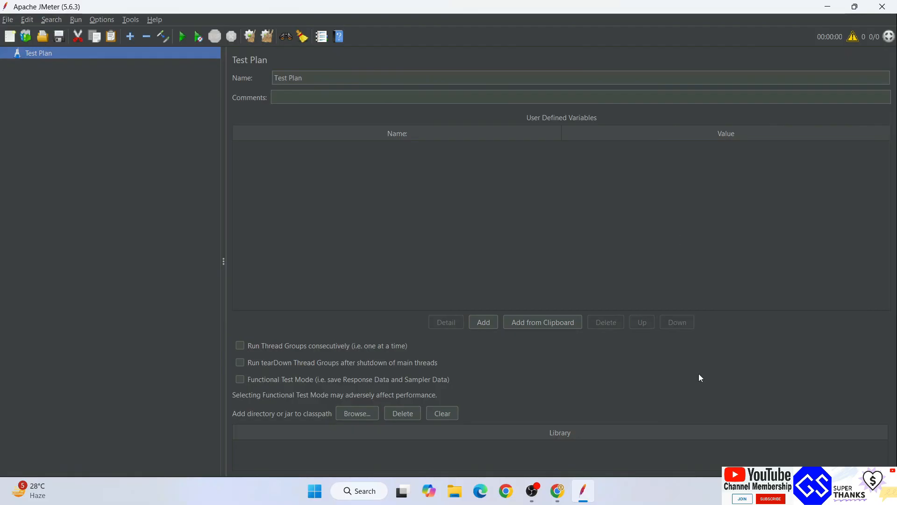
# Switch to Chrome and look through the Cool Python Projects playlist and the Rock, Paper, Scissors tutorial page.
pyautogui.click(558, 489)
pyautogui.click(511, 6)
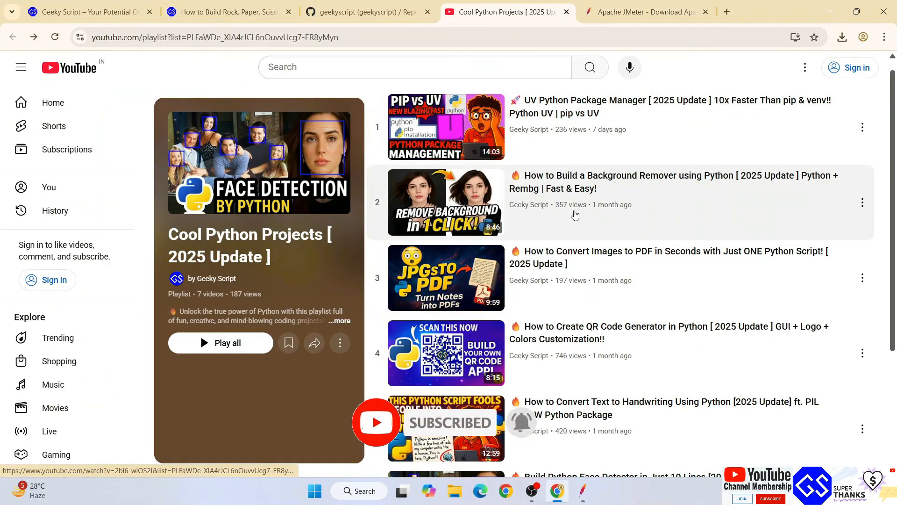
pyautogui.scroll(-3, 574, 224)
pyautogui.scroll(3, 578, 242)
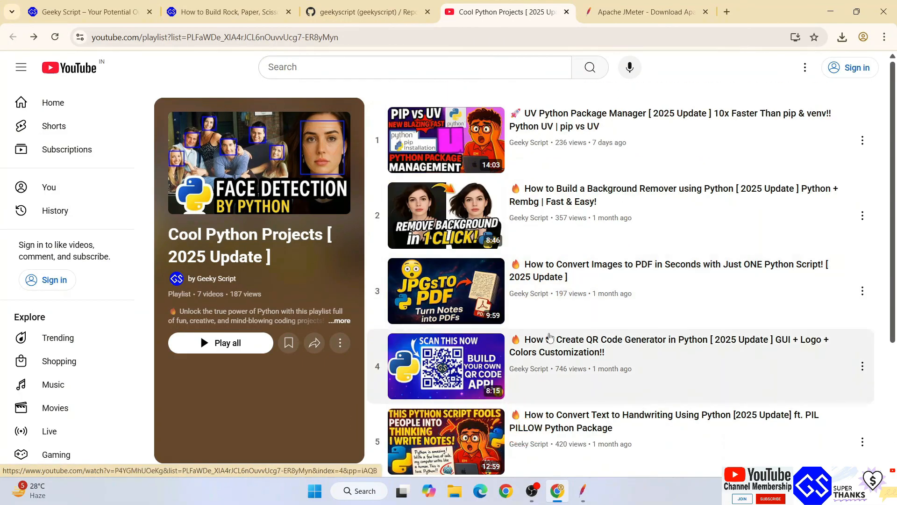
pyautogui.click(235, 19)
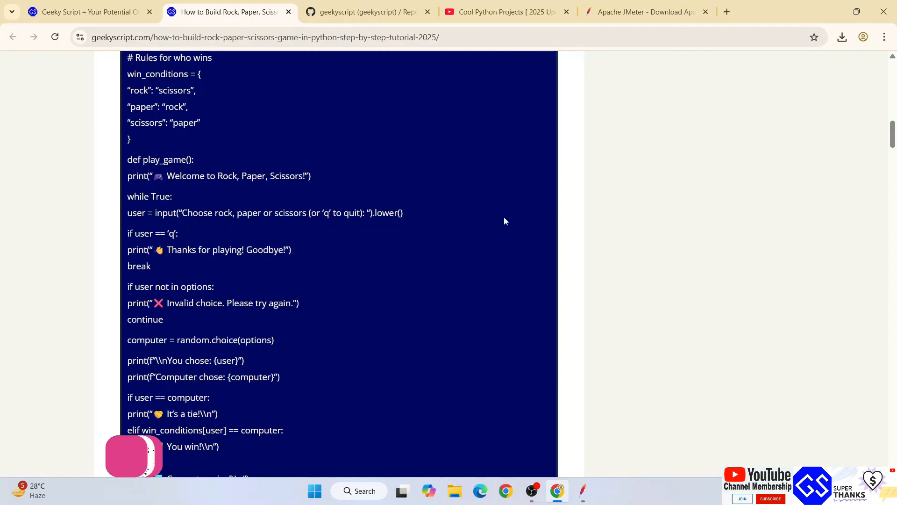
pyautogui.click(502, 12)
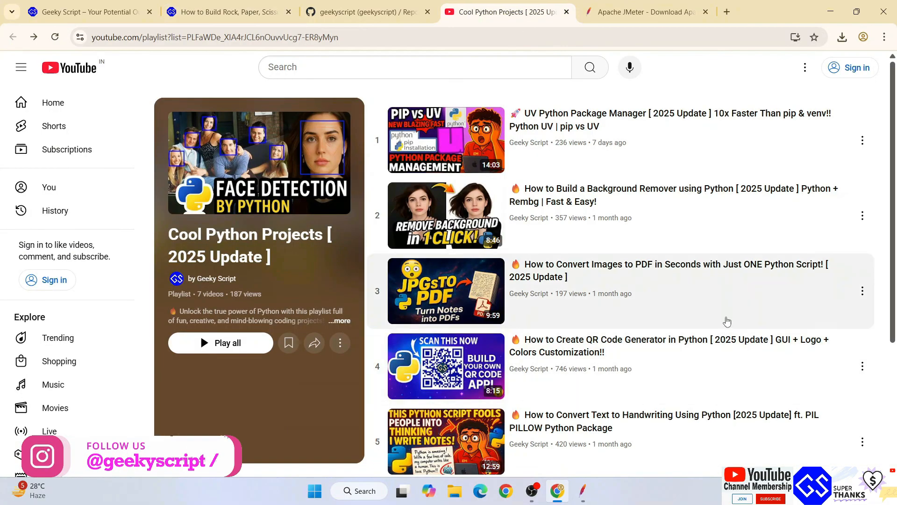